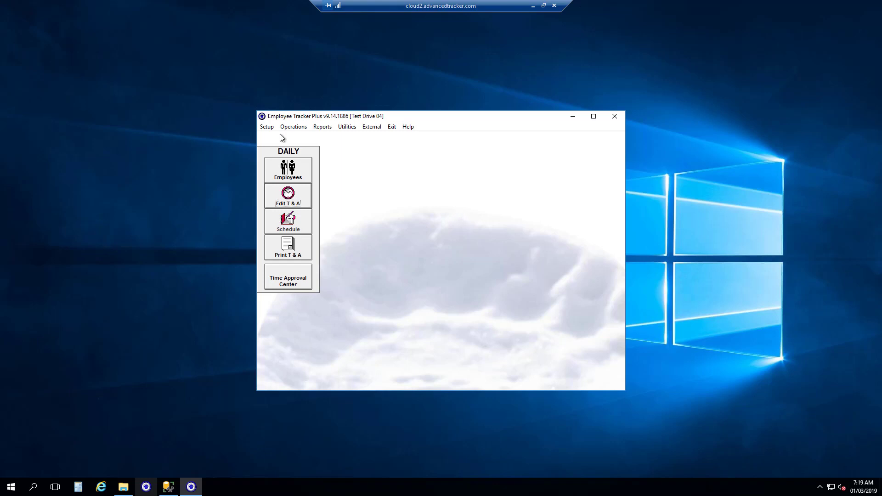
Open the SICK time bank setup and review its flat default amount and maximum balance.
{"action": "left_click", "coordinate": [269, 128]}
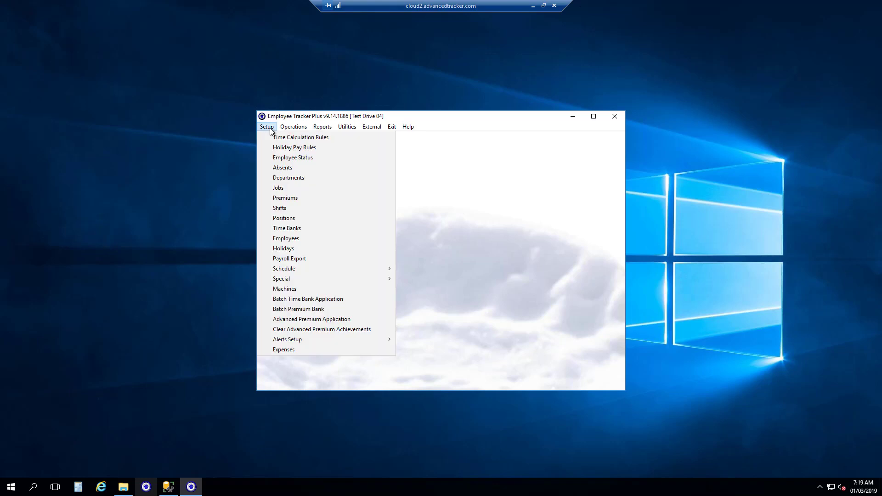
{"action": "left_click", "coordinate": [292, 229]}
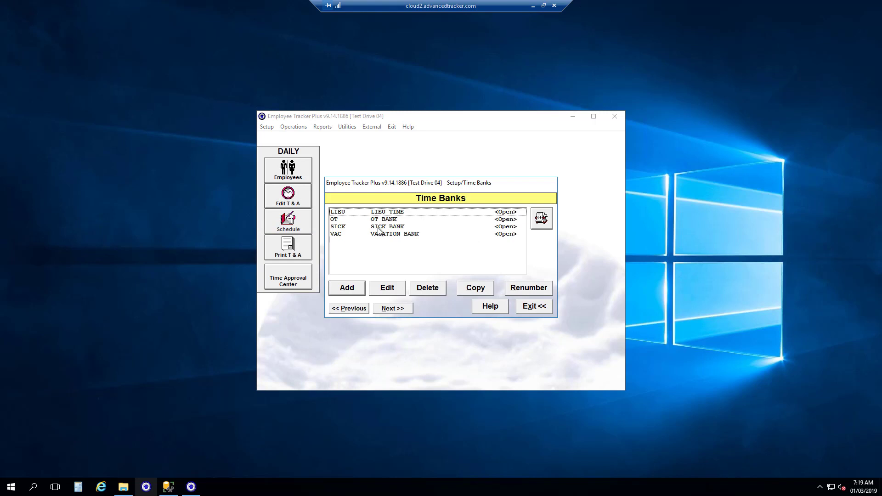
{"action": "left_click", "coordinate": [403, 229]}
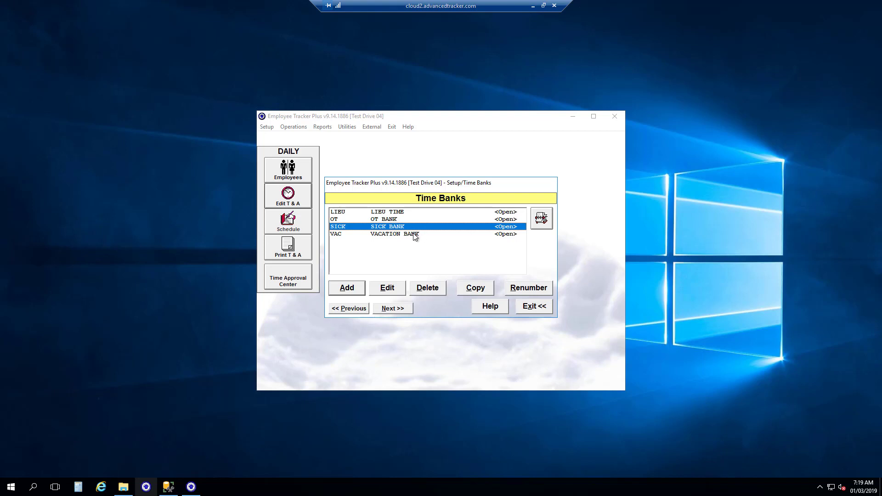
{"action": "left_click", "coordinate": [413, 234]}
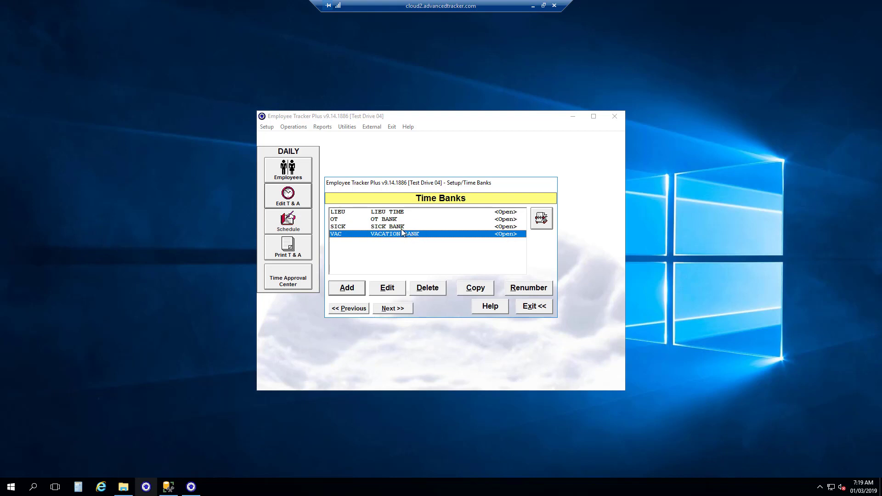
{"action": "double_click", "coordinate": [402, 230]}
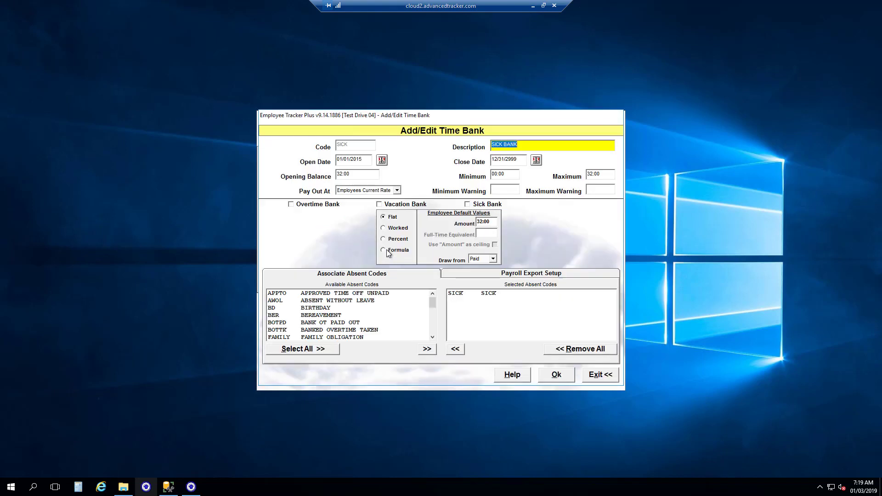
{"action": "left_click", "coordinate": [491, 223]}
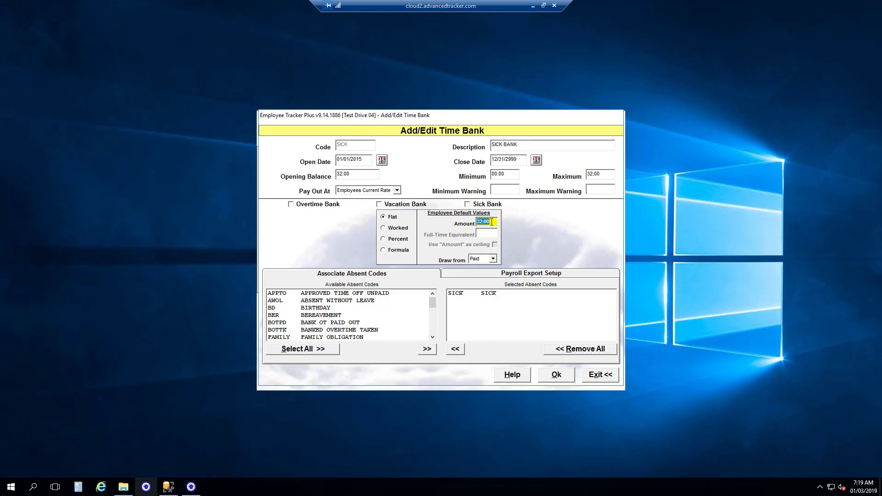
{"action": "left_click", "coordinate": [602, 173]}
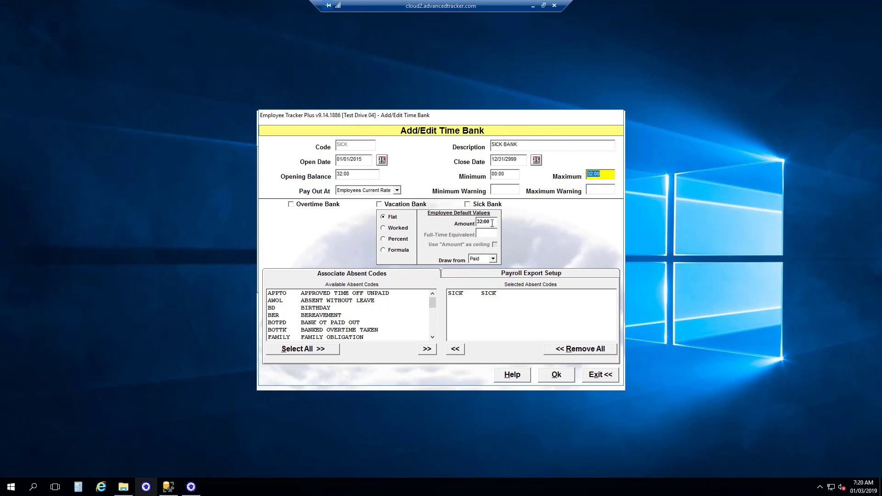
{"action": "key", "text": "Return"}
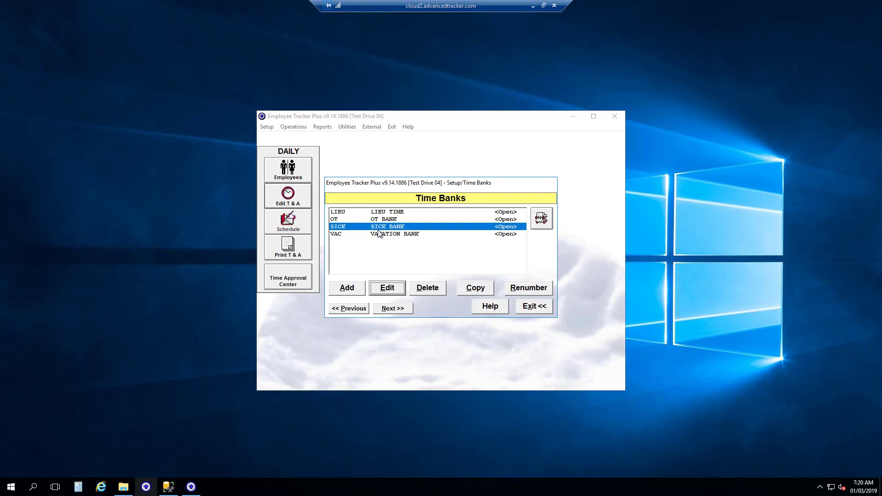
Review the VAC time bank's percent accrual settings and close the time bank setup.
{"action": "left_click", "coordinate": [386, 235]}
{"action": "double_click", "coordinate": [386, 235]}
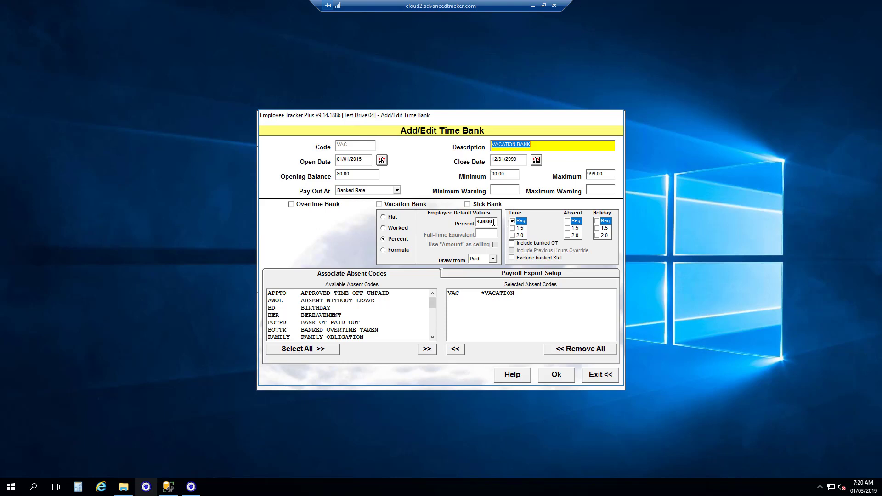
{"action": "left_click", "coordinate": [551, 375]}
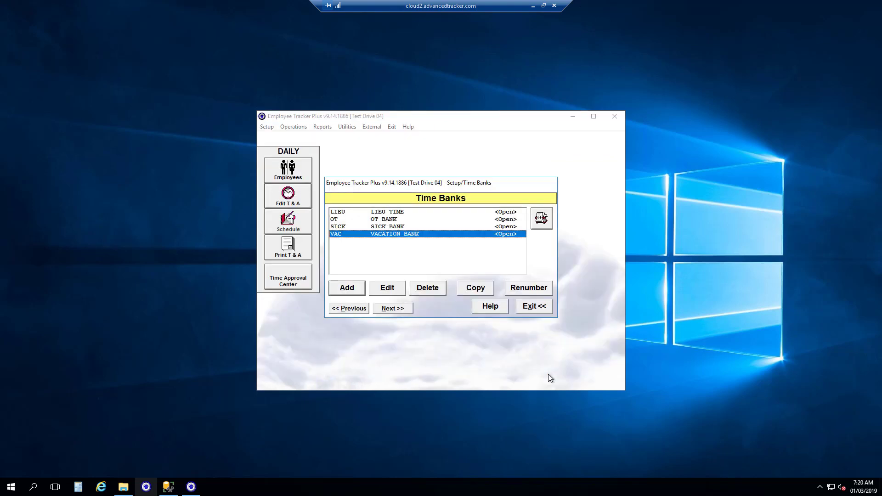
{"action": "left_click", "coordinate": [531, 308]}
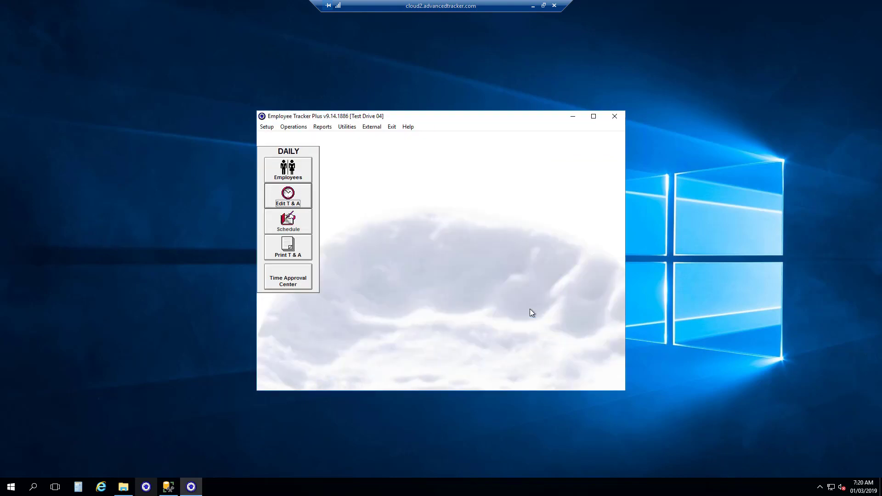
Start a Time Bank Run with only the SICK bank selected.
{"action": "left_click", "coordinate": [285, 129]}
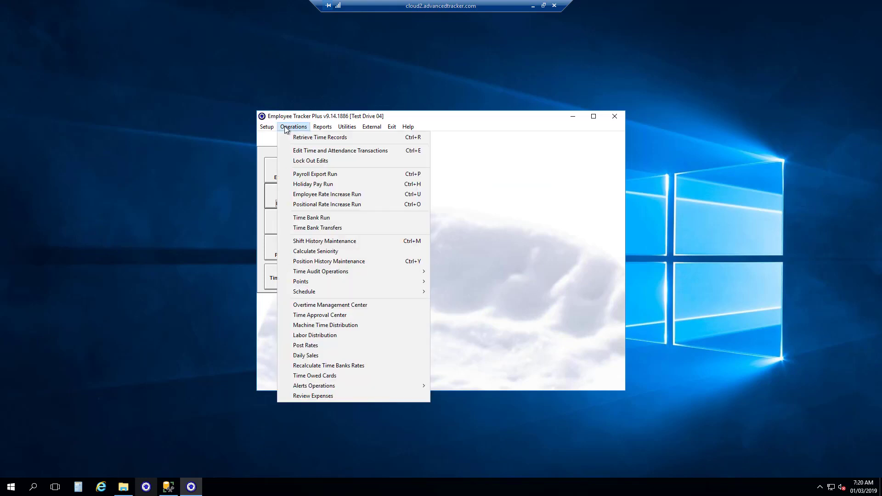
{"action": "left_click", "coordinate": [312, 218]}
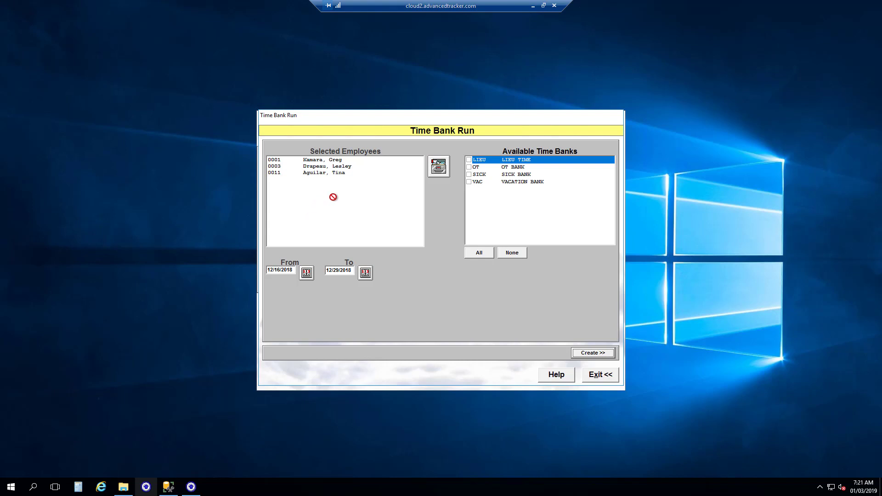
{"action": "left_click", "coordinate": [469, 174]}
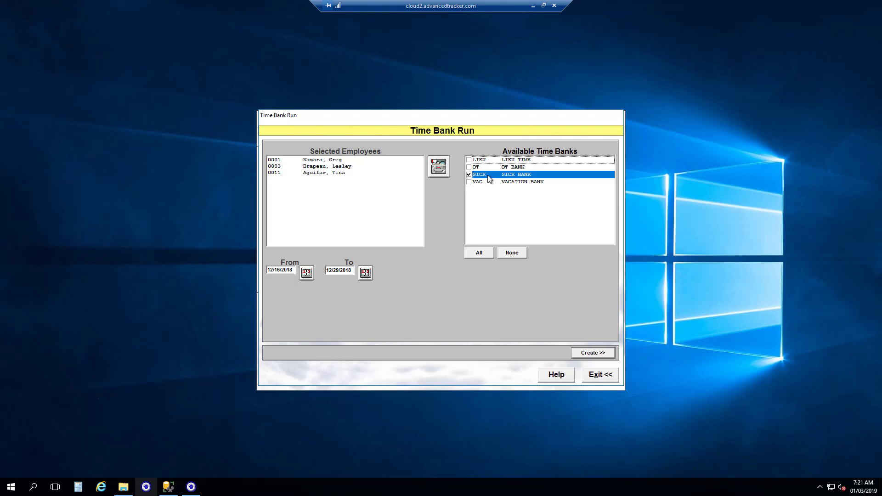
Set the sick bank run's date range from 01/01/2018 to 01/01/2019.
{"action": "left_click_drag", "start_coordinate": [496, 180], "coordinate": [320, 259]}
{"action": "left_click", "coordinate": [337, 271]}
{"action": "left_click", "coordinate": [366, 273]}
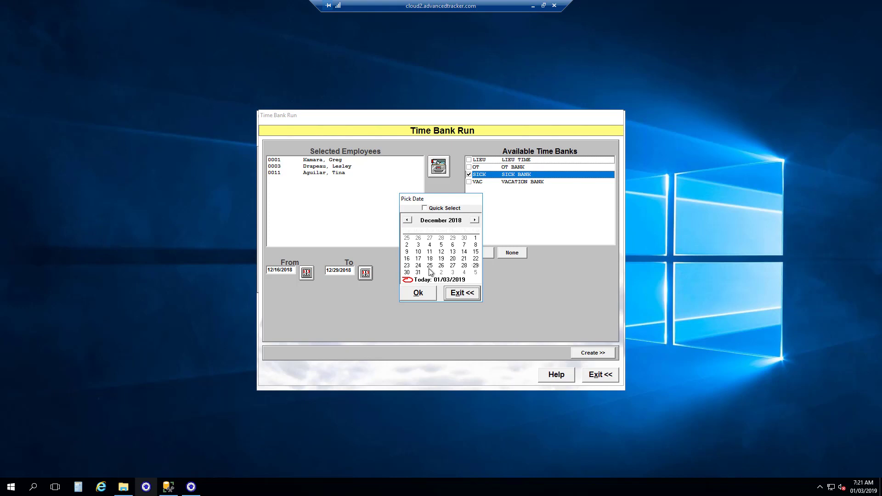
{"action": "left_click", "coordinate": [429, 273]}
{"action": "left_click", "coordinate": [420, 293]}
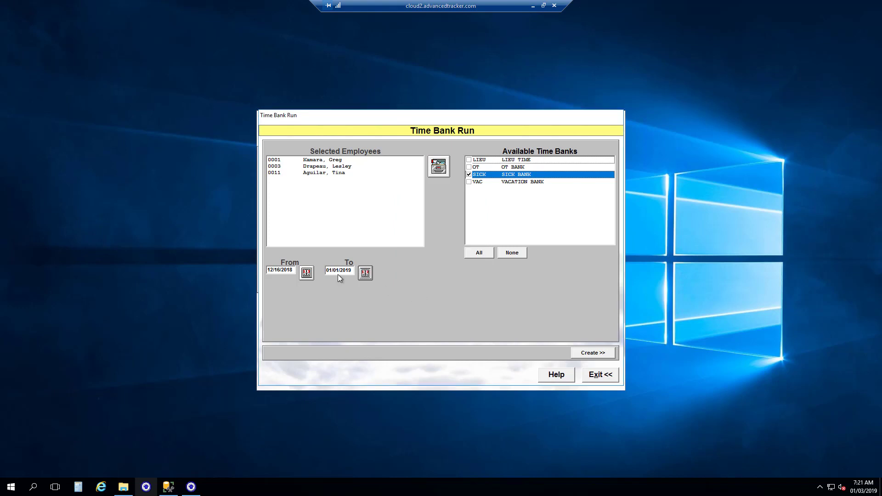
{"action": "left_click", "coordinate": [341, 269]}
{"action": "left_click", "coordinate": [288, 270]}
{"action": "type", "text": "01/01/2018"}
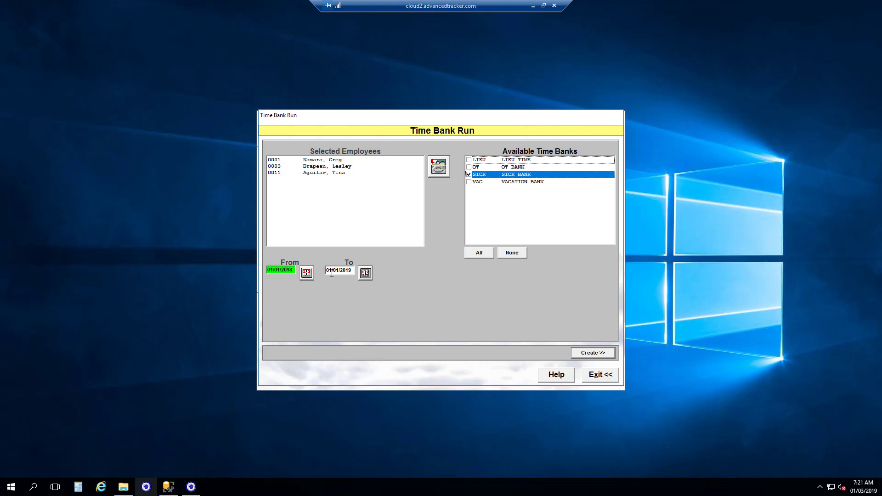
{"action": "left_click", "coordinate": [333, 272]}
Create the sick bank run and post it as deposits into the employees' time banks.
{"action": "left_click", "coordinate": [587, 353]}
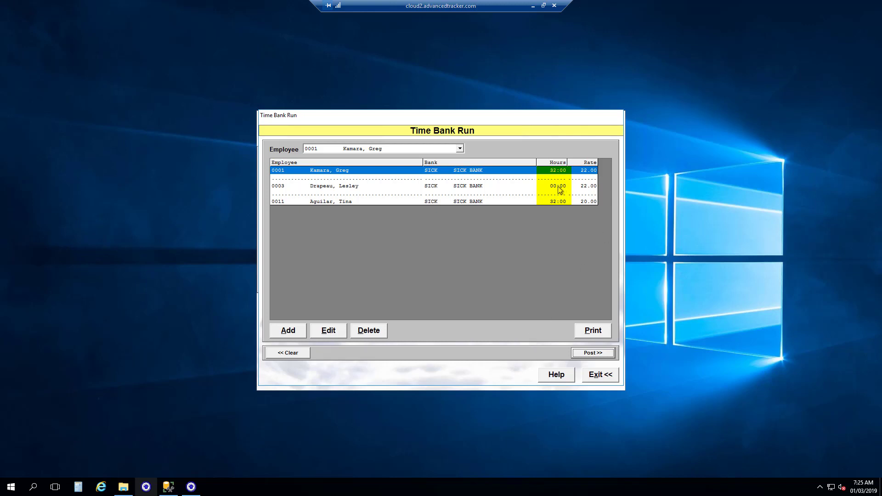
{"action": "left_click", "coordinate": [592, 353]}
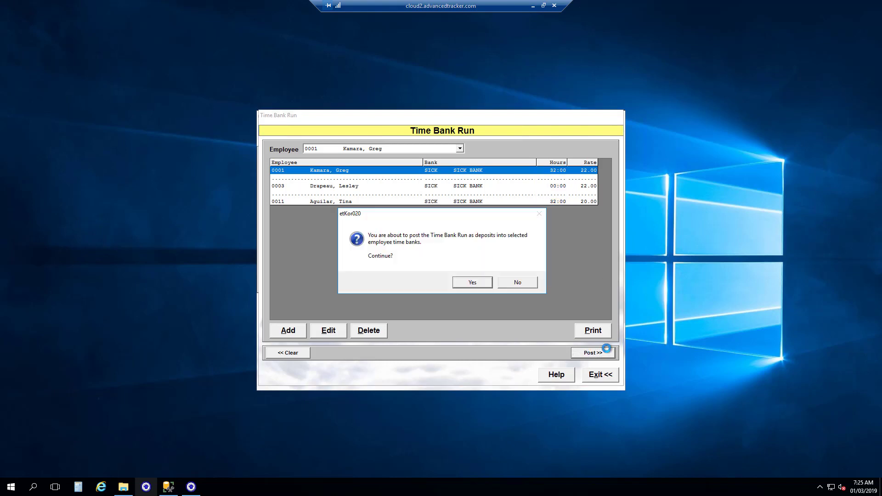
{"action": "left_click", "coordinate": [469, 283]}
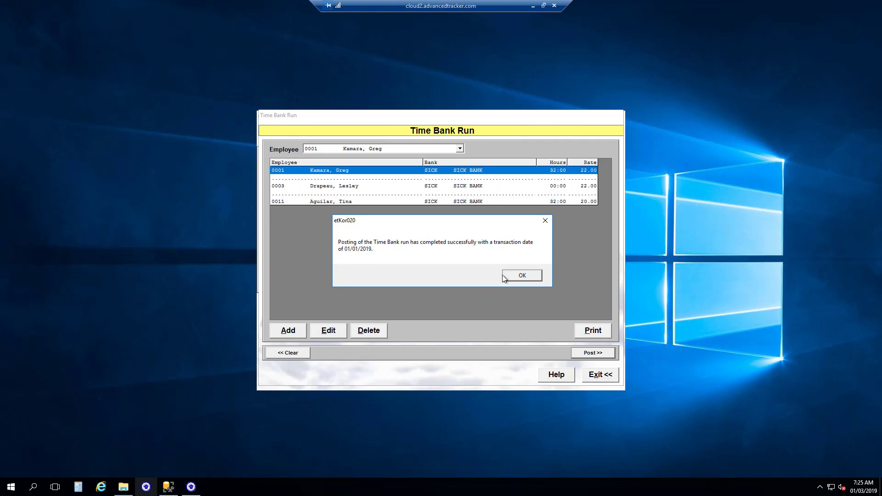
{"action": "left_click", "coordinate": [517, 277]}
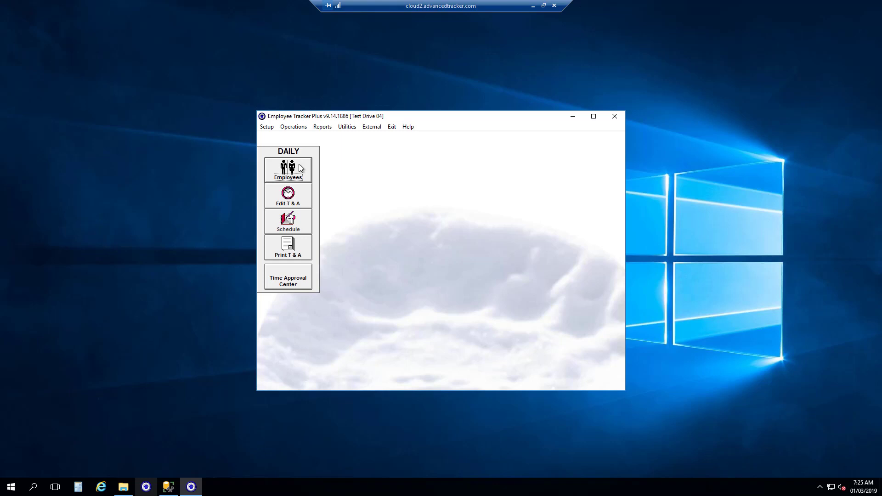
Check the posted run deposit in the first employee's sick bank details.
{"action": "left_click", "coordinate": [301, 168]}
{"action": "double_click", "coordinate": [402, 224]}
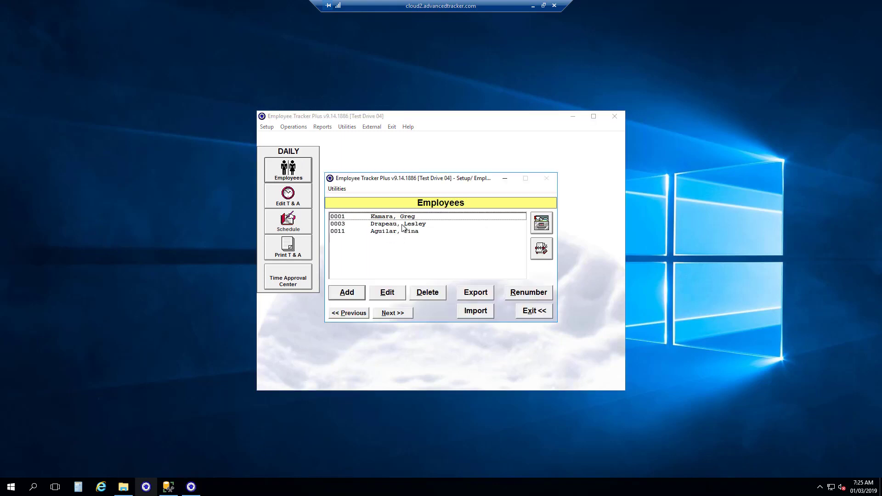
{"action": "left_click", "coordinate": [335, 314]}
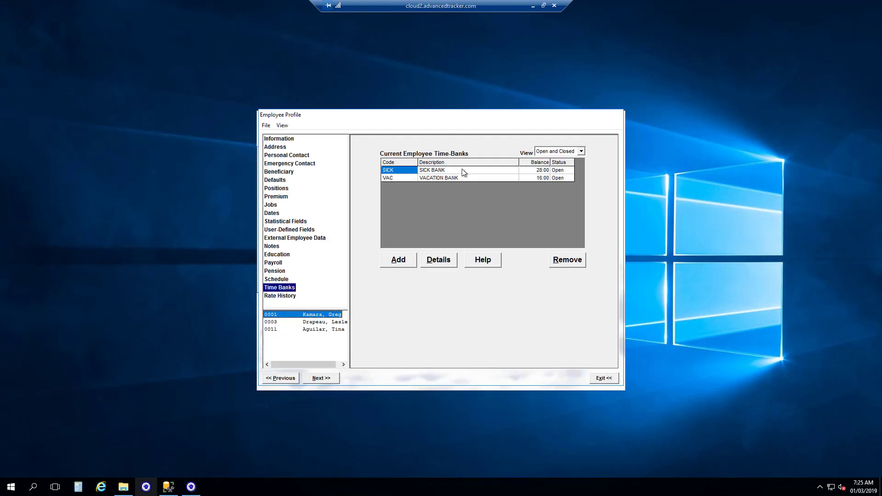
{"action": "left_click", "coordinate": [439, 260]}
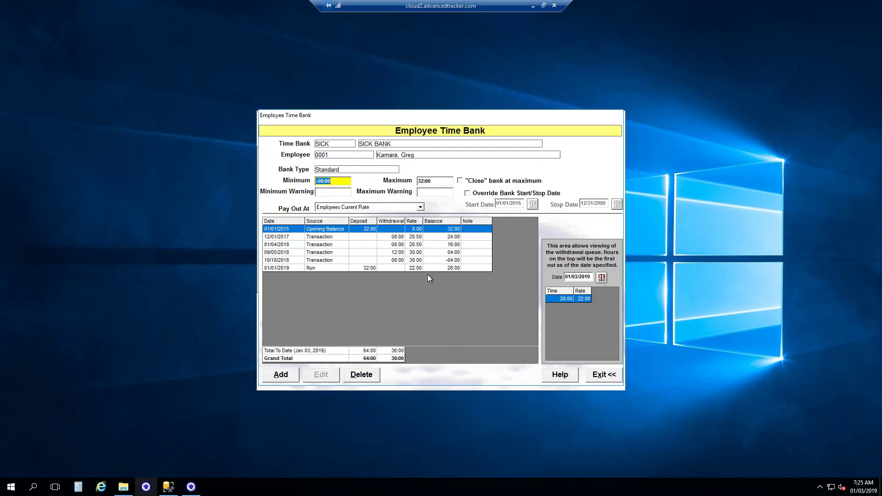
{"action": "left_click", "coordinate": [337, 269]}
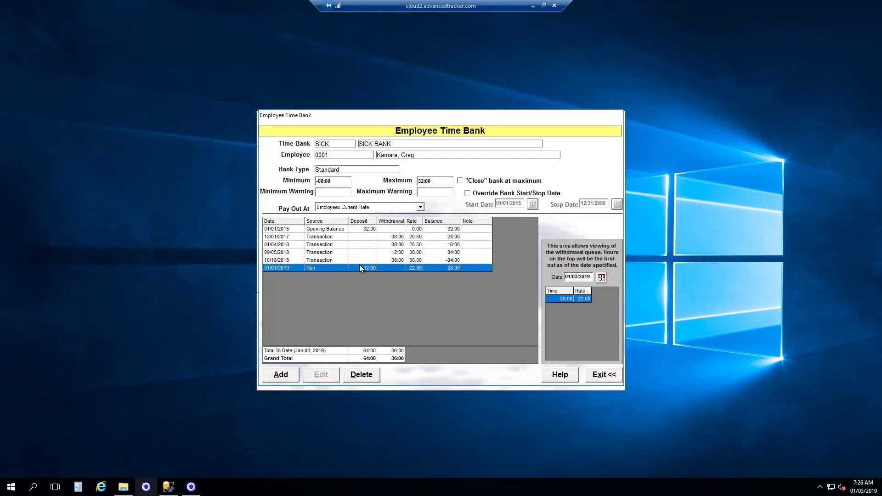
{"action": "left_click", "coordinate": [605, 376]}
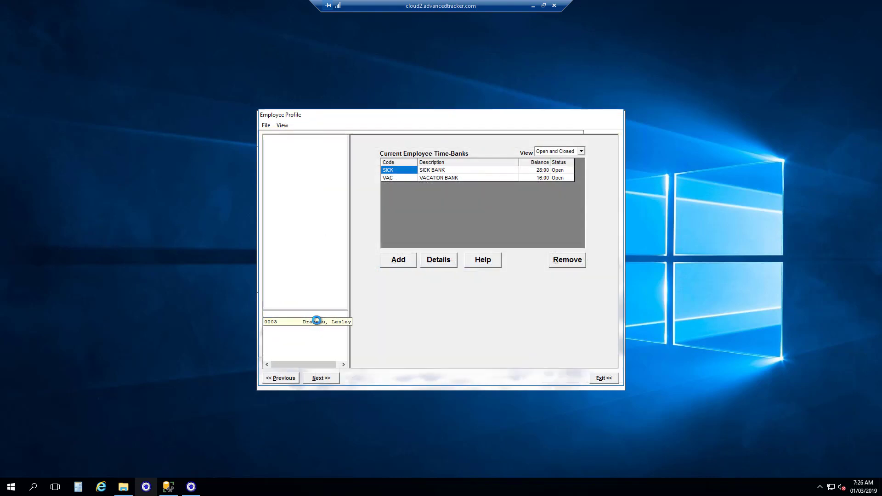
Review the sick bank details of the second and third employees in the list.
{"action": "left_click", "coordinate": [322, 321]}
{"action": "left_click", "coordinate": [440, 259]}
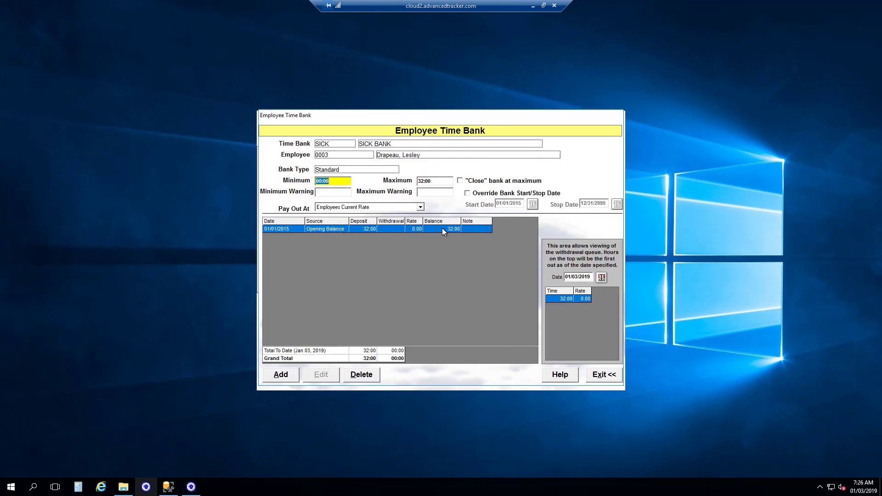
{"action": "left_click", "coordinate": [604, 375]}
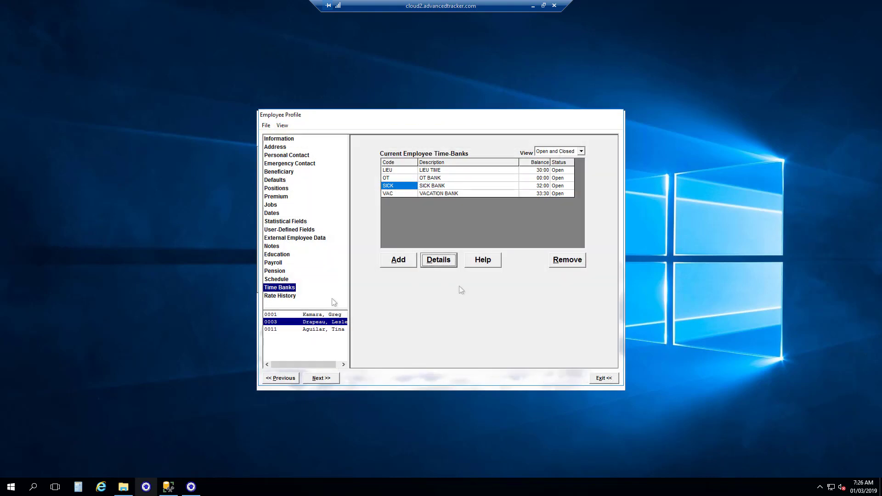
{"action": "left_click", "coordinate": [312, 329]}
{"action": "left_click", "coordinate": [442, 260]}
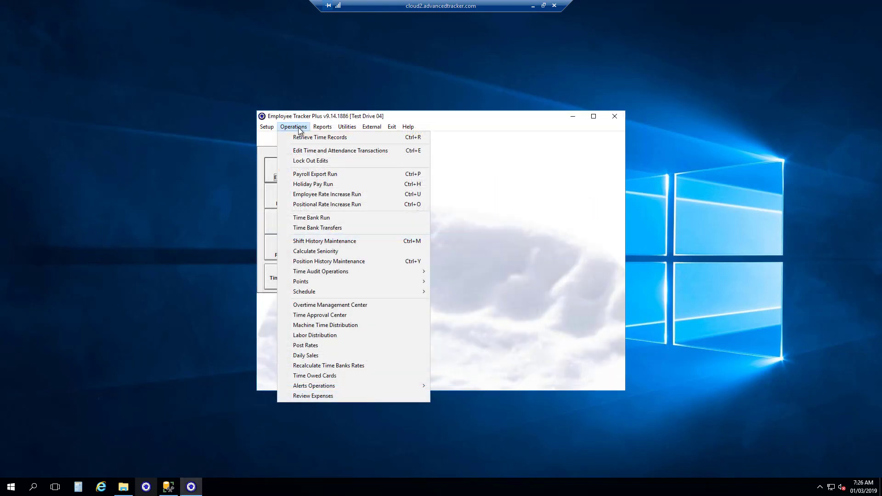
Start another Time Bank Run with only the VAC vacation bank selected.
{"action": "left_click", "coordinate": [313, 218]}
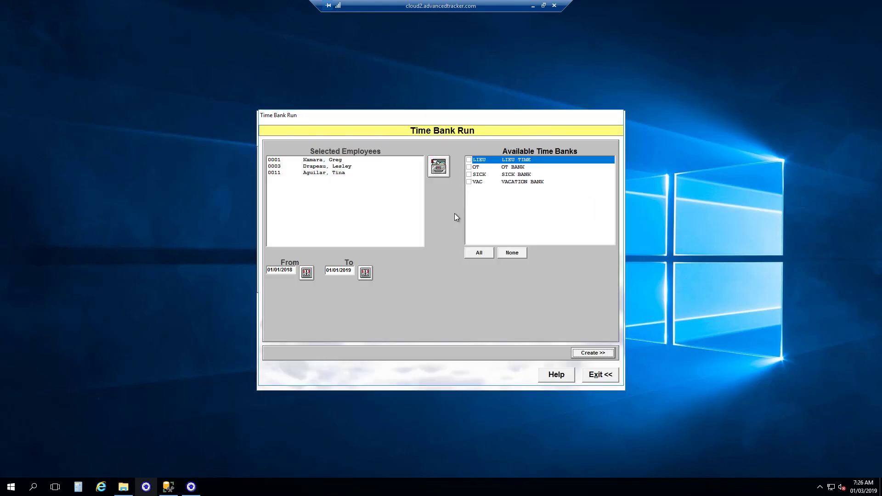
{"action": "left_click", "coordinate": [473, 183]}
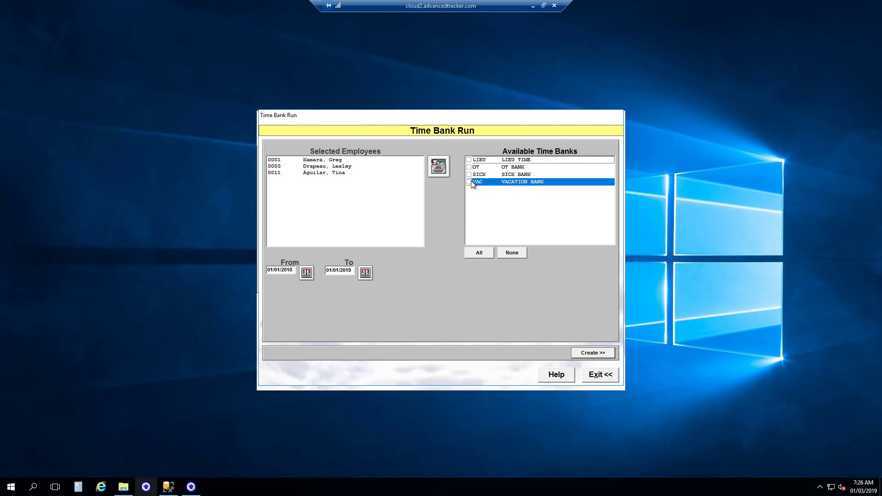
{"action": "left_click", "coordinate": [470, 182]}
{"action": "left_click_drag", "start_coordinate": [477, 184], "coordinate": [377, 209]}
Set the vacation bank run's date range from 12/16/2018 to 12/29/2018.
{"action": "left_click", "coordinate": [307, 273]}
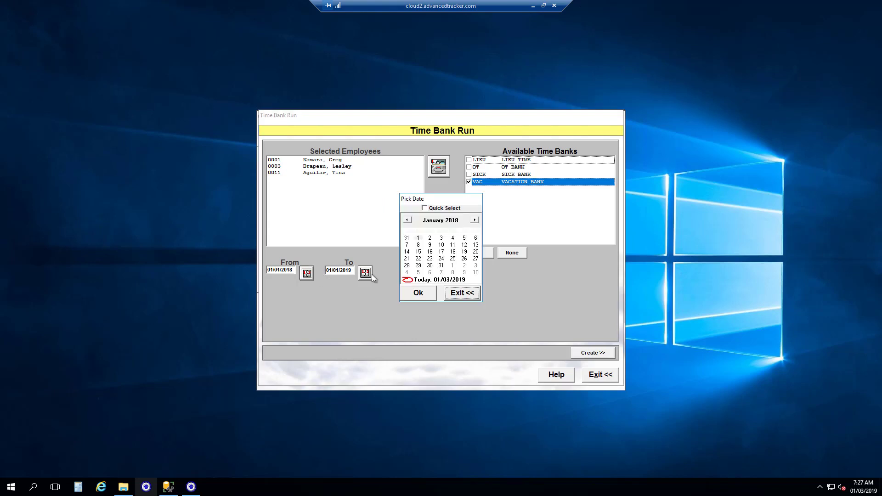
{"action": "left_click", "coordinate": [408, 221]}
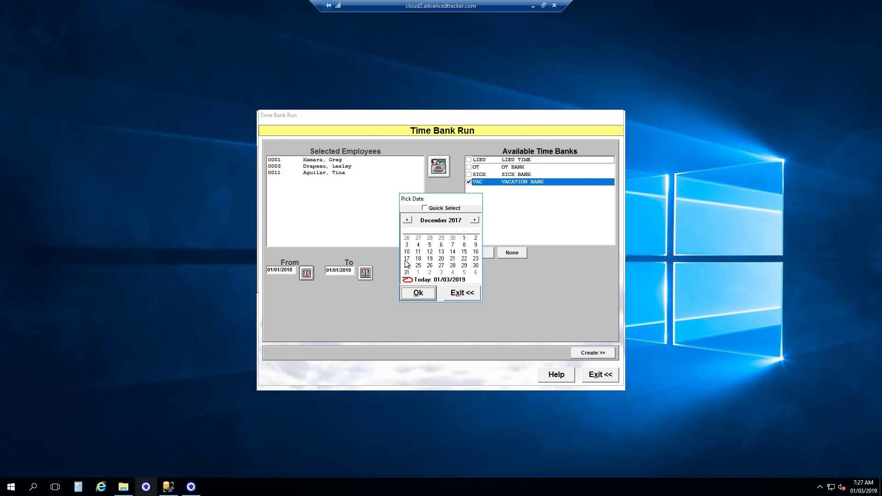
{"action": "left_click", "coordinate": [475, 221]}
{"action": "left_click", "coordinate": [419, 295]}
{"action": "left_click", "coordinate": [365, 275]}
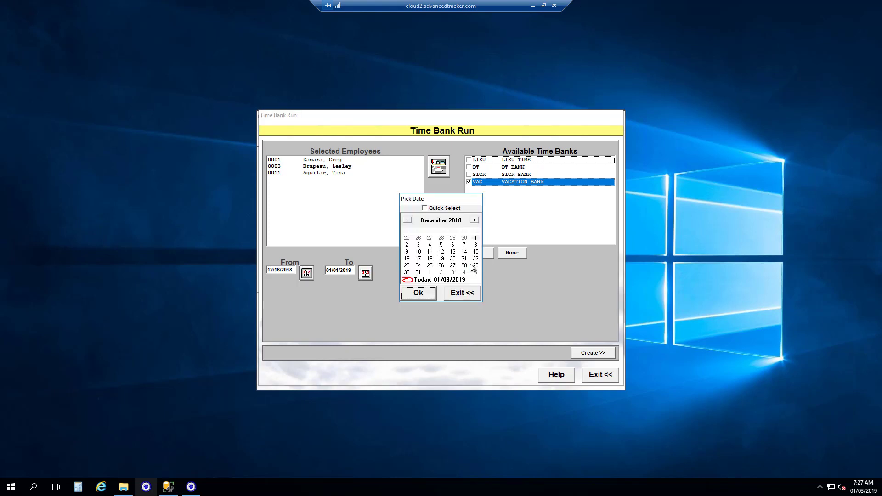
{"action": "left_click", "coordinate": [430, 293]}
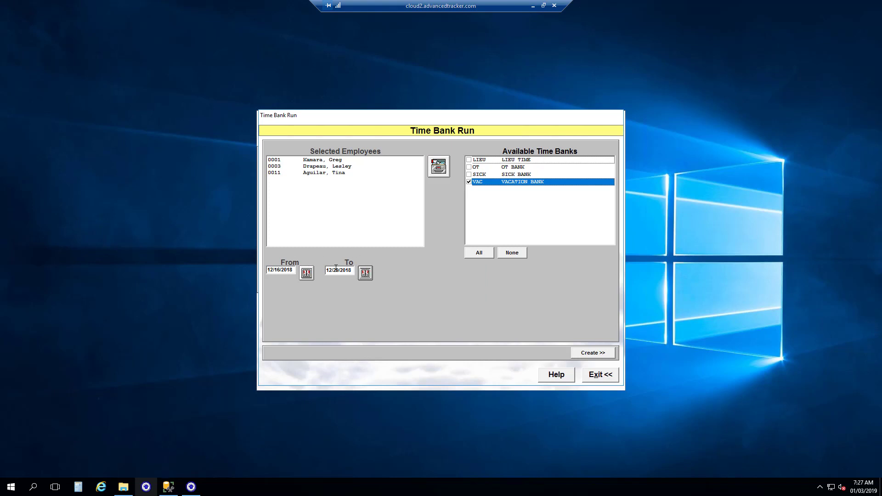
Create the vacation bank run, post it as deposits into the employees' time banks, and close the Time Bank Run window.
{"action": "left_click", "coordinate": [590, 355]}
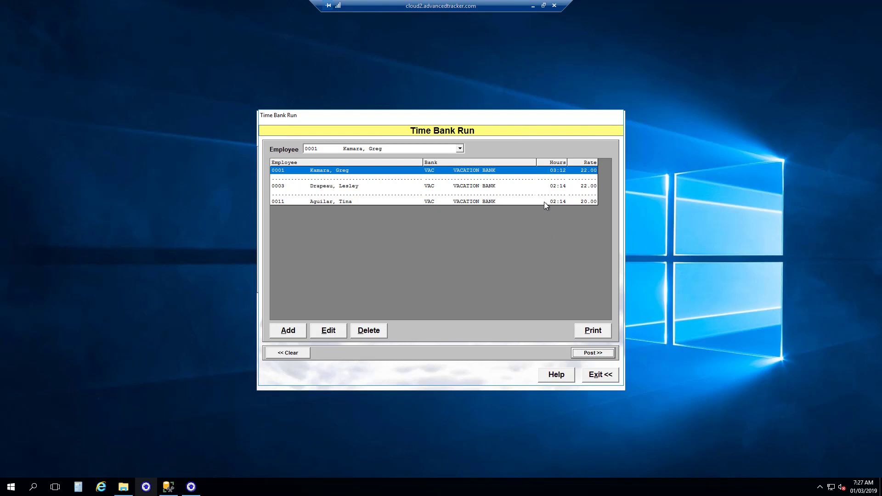
{"action": "key", "text": "Return"}
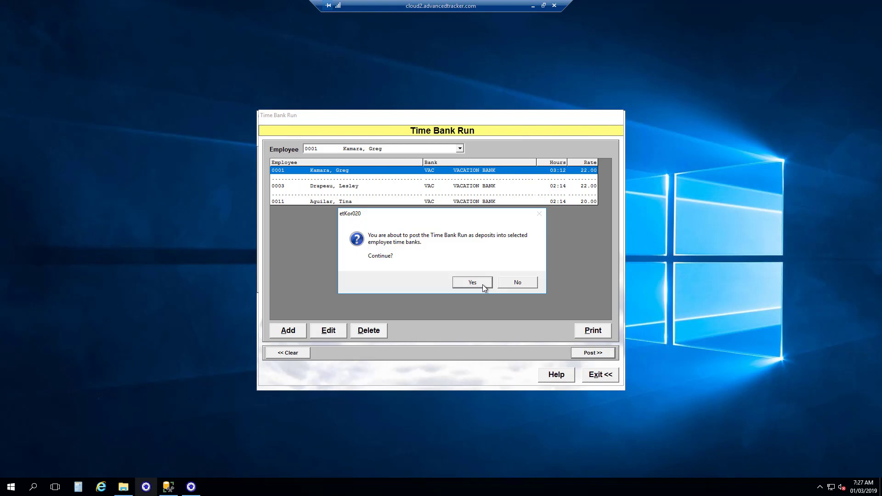
{"action": "left_click", "coordinate": [482, 285]}
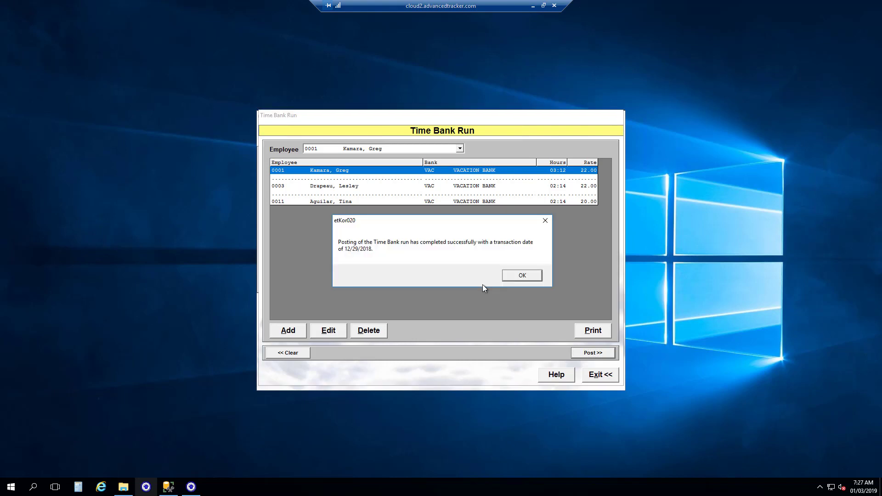
{"action": "left_click", "coordinate": [526, 277]}
{"action": "left_click", "coordinate": [592, 377]}
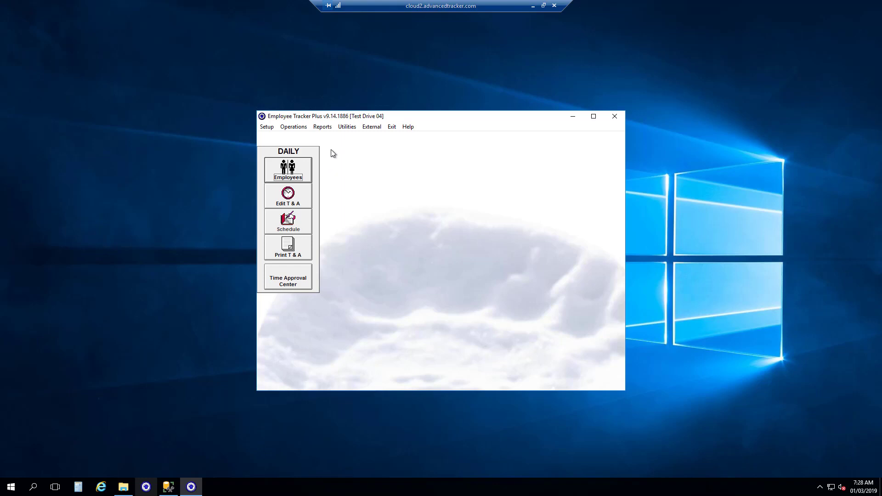
In Time Banking Advanced Actions, choose Purge Bank Adjustments with only Time Bank Runs as the adjustment type.
{"action": "left_click", "coordinate": [347, 130]}
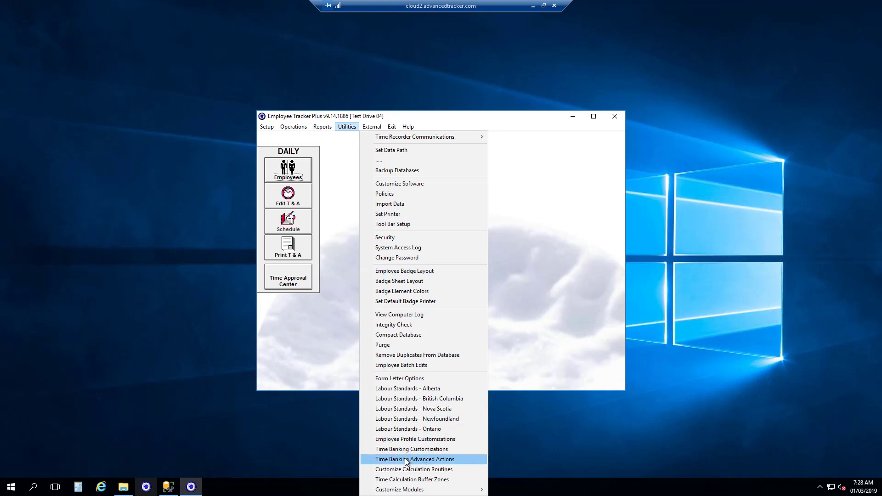
{"action": "left_click", "coordinate": [377, 460]}
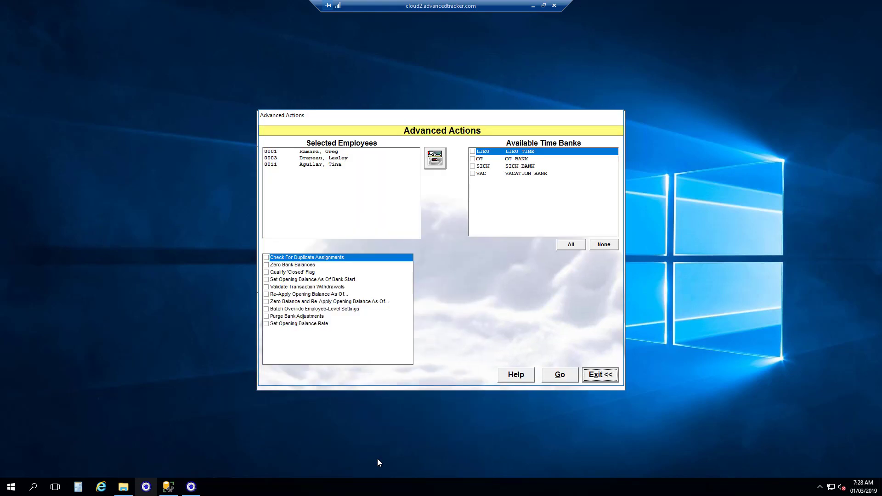
{"action": "left_click", "coordinate": [294, 316]}
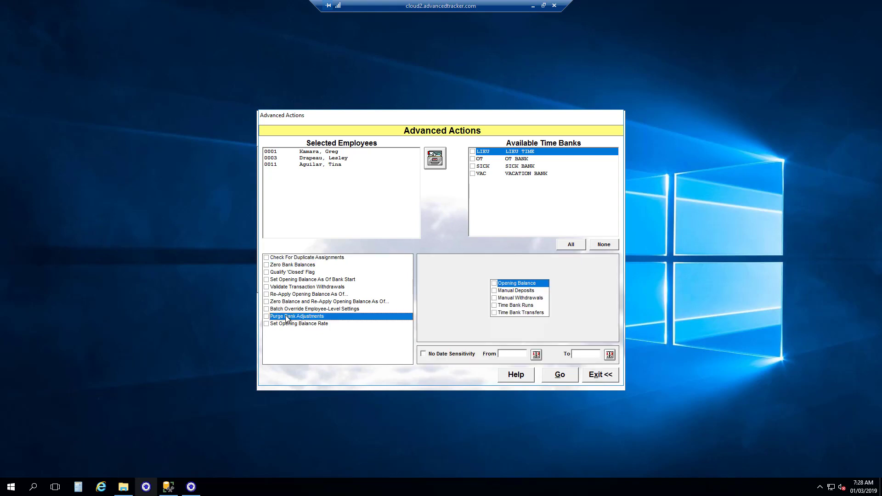
{"action": "left_click", "coordinate": [267, 317]}
{"action": "left_click", "coordinate": [530, 306]}
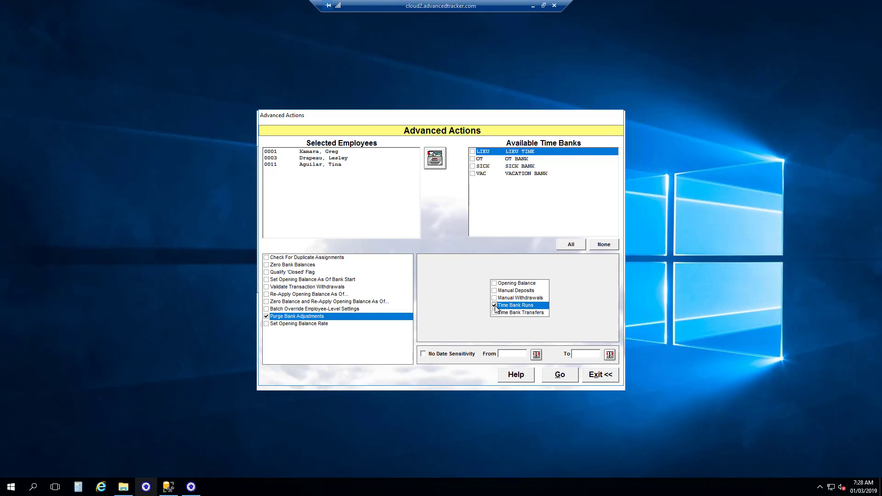
Run the Time Bank Runs purge on the SICK bank only, for the date range 01/01/2019 to 01/01/2019.
{"action": "left_click", "coordinate": [536, 354]}
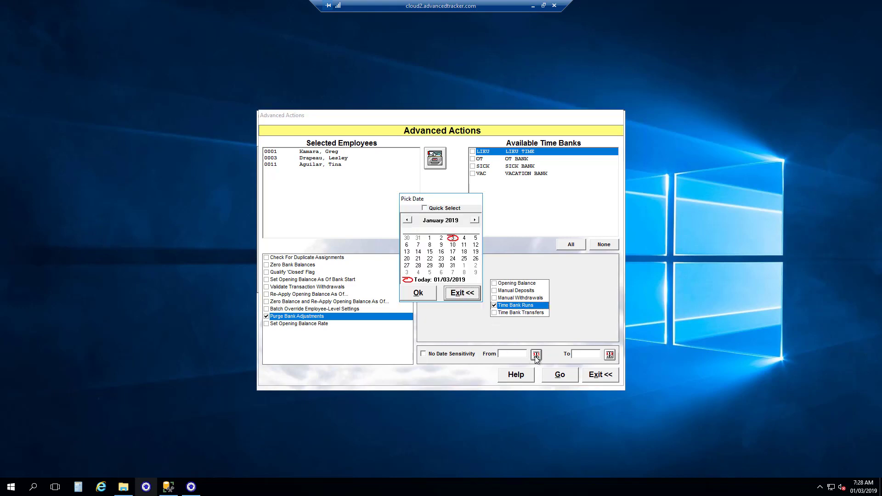
{"action": "left_click", "coordinate": [430, 239]}
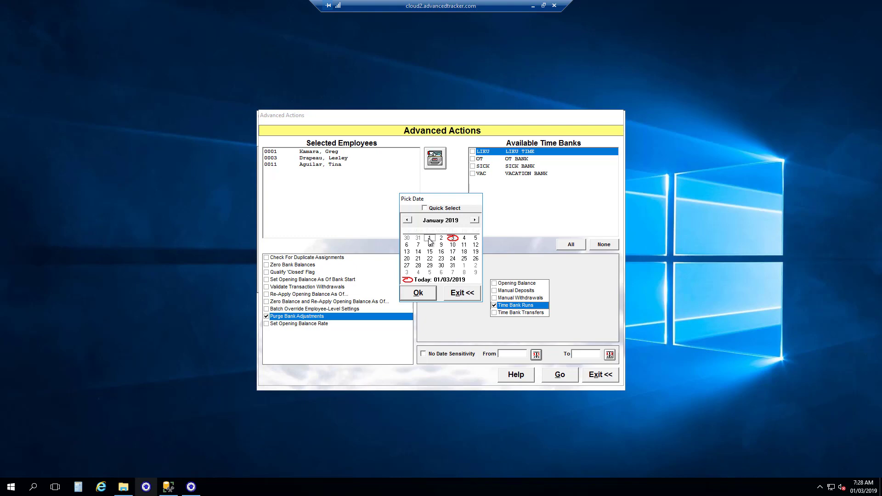
{"action": "left_click", "coordinate": [417, 293]}
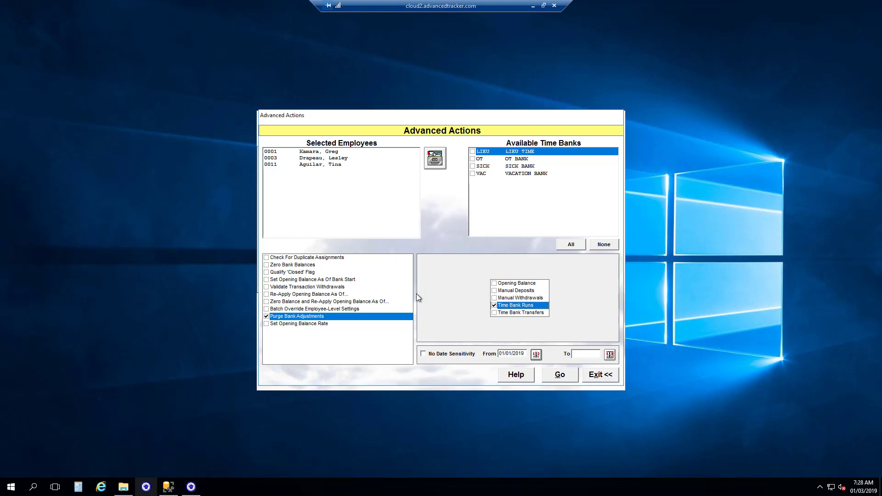
{"action": "left_click", "coordinate": [610, 355]}
{"action": "left_click", "coordinate": [429, 238]}
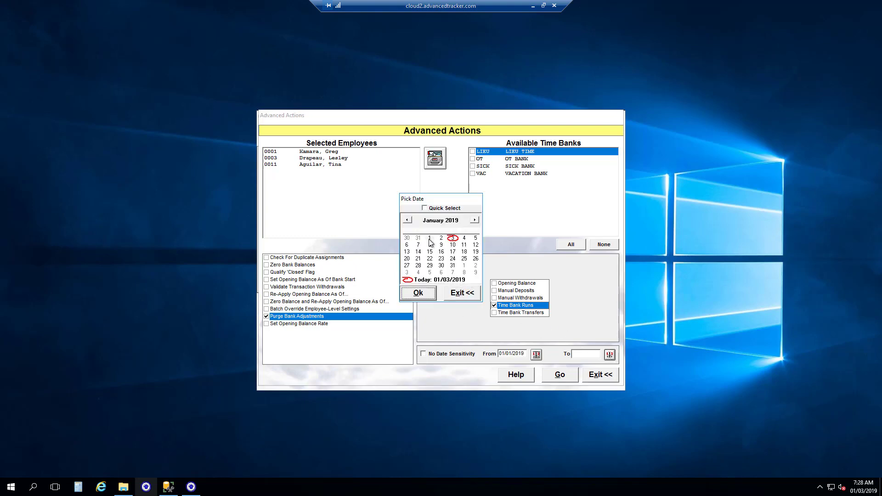
{"action": "left_click", "coordinate": [424, 297]}
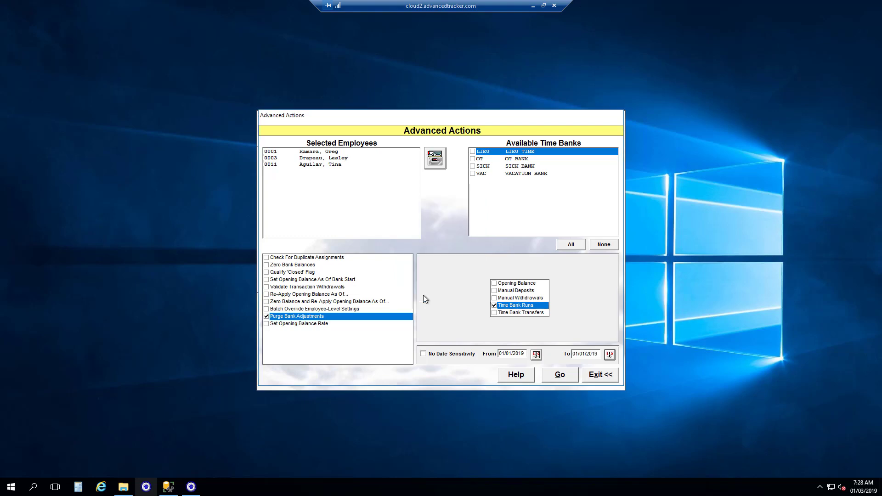
{"action": "left_click", "coordinate": [473, 167]}
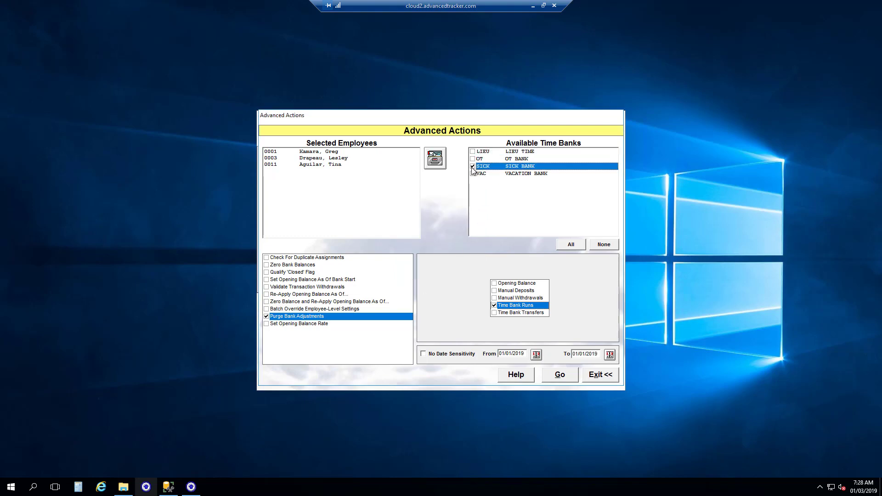
{"action": "left_click", "coordinate": [561, 378]}
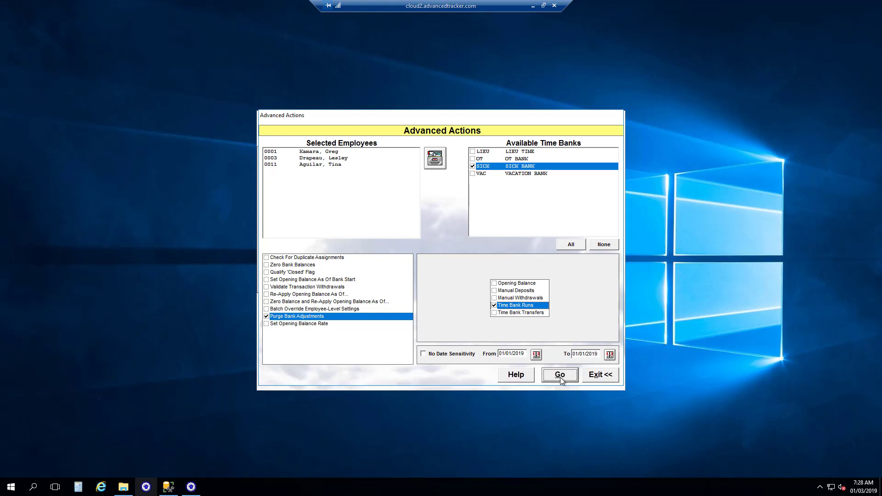